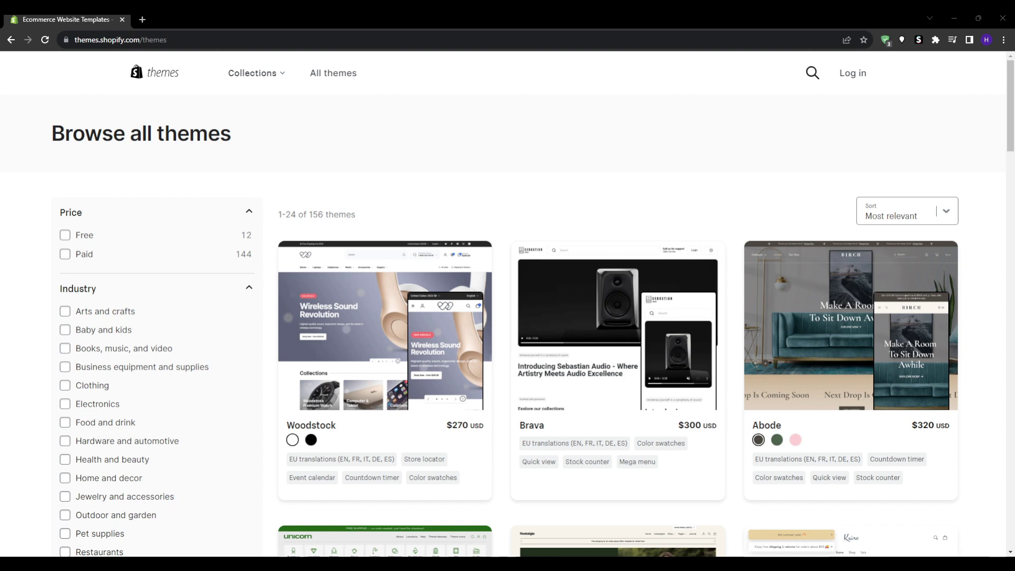
scroll(509, 318, down, 2)
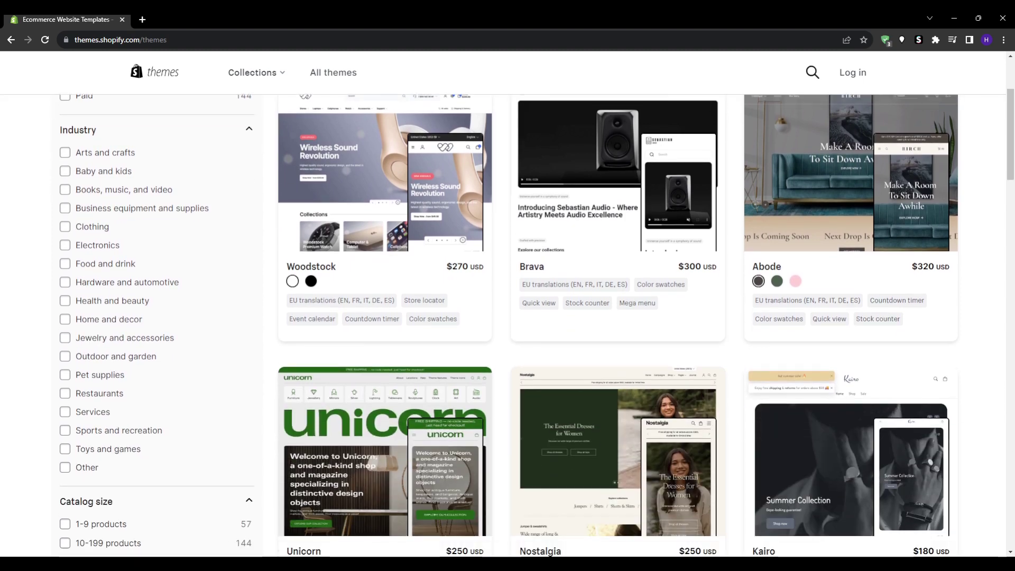
scroll(507, 317, down, 3)
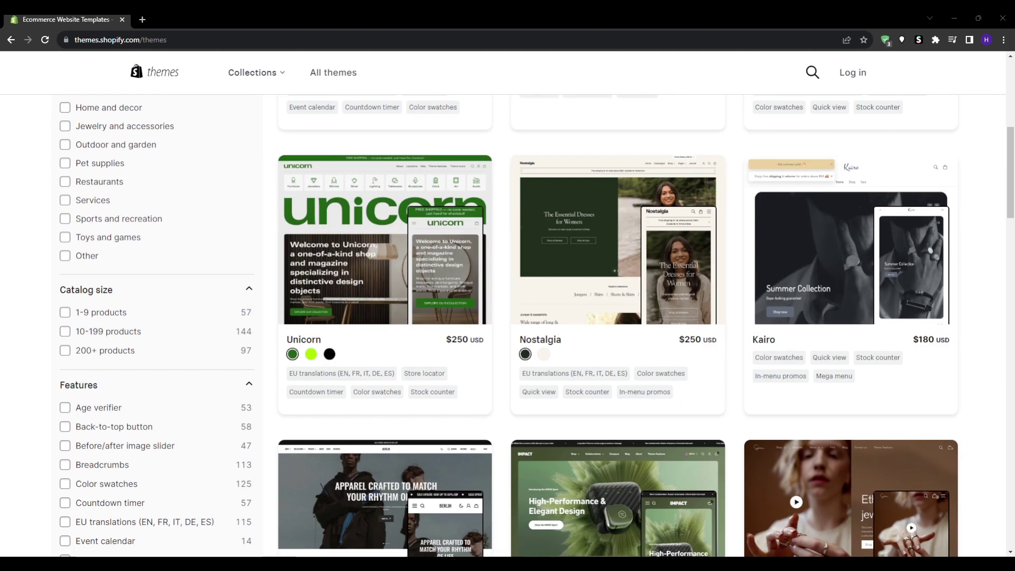
scroll(507, 318, down, 2)
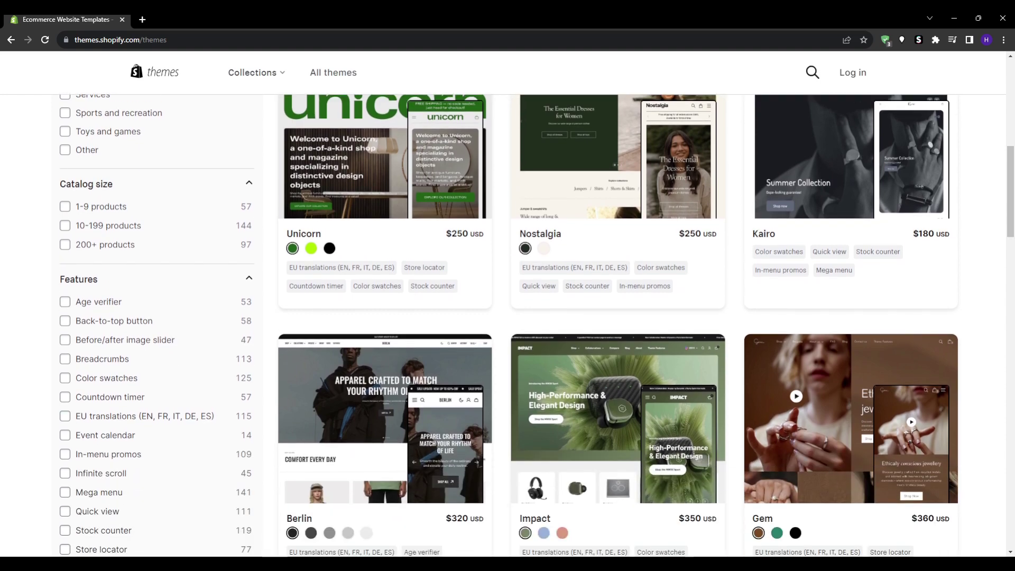
scroll(507, 318, down, 3)
scroll(508, 318, down, 1)
scroll(508, 318, up, 5)
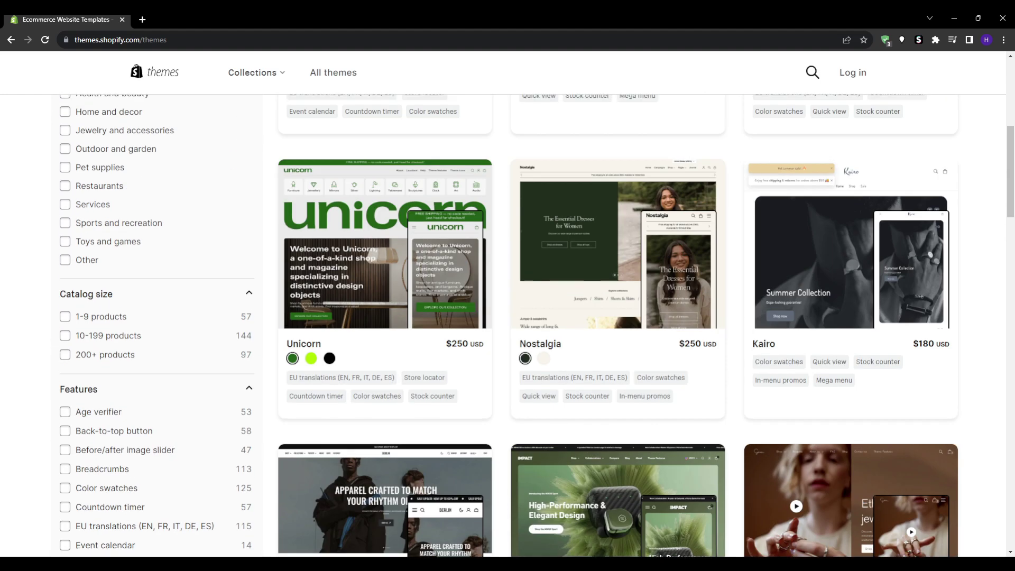
scroll(508, 317, up, 5)
click(65, 235)
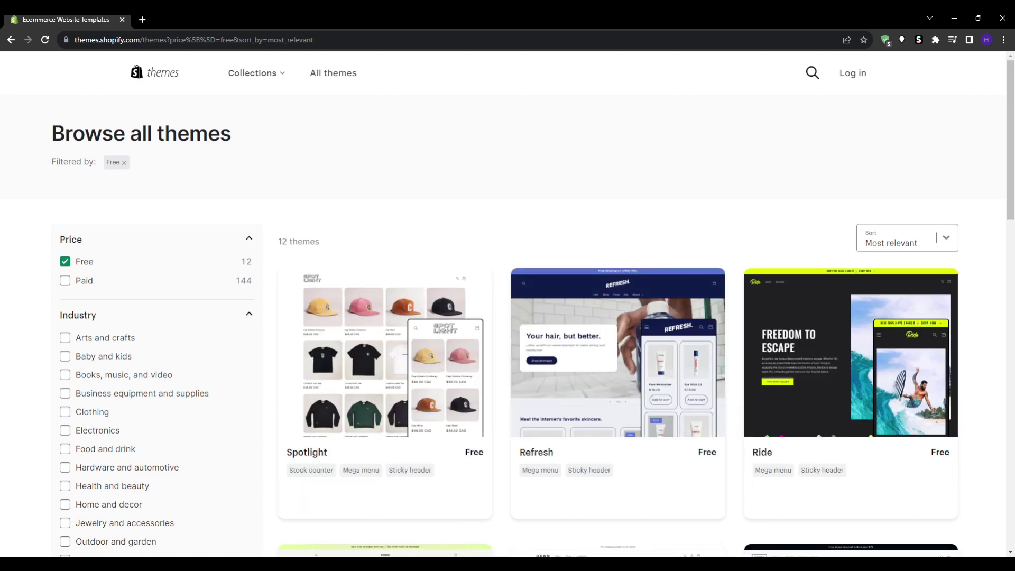
scroll(509, 318, down, 2)
scroll(507, 318, down, 3)
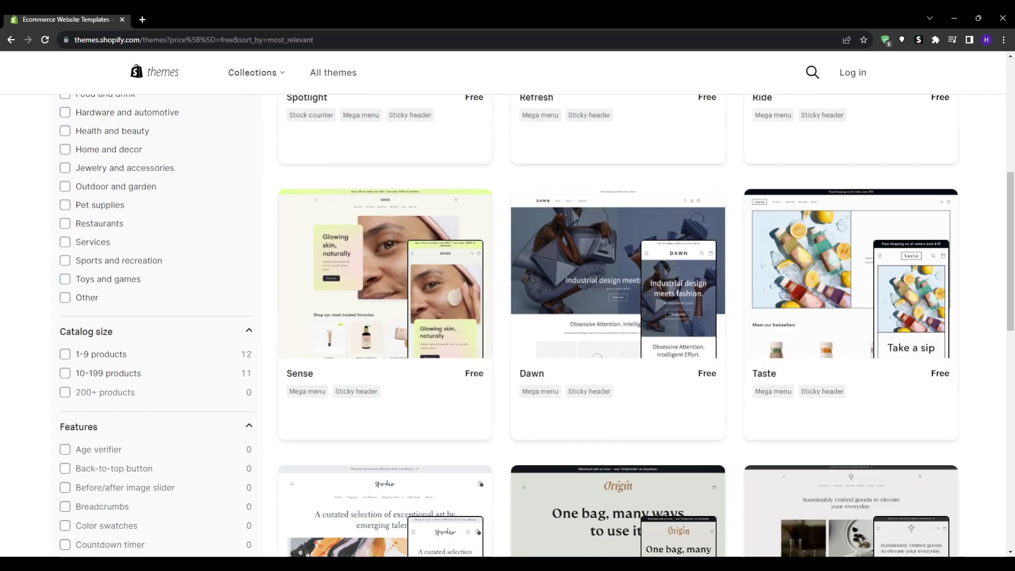
scroll(508, 317, down, 2)
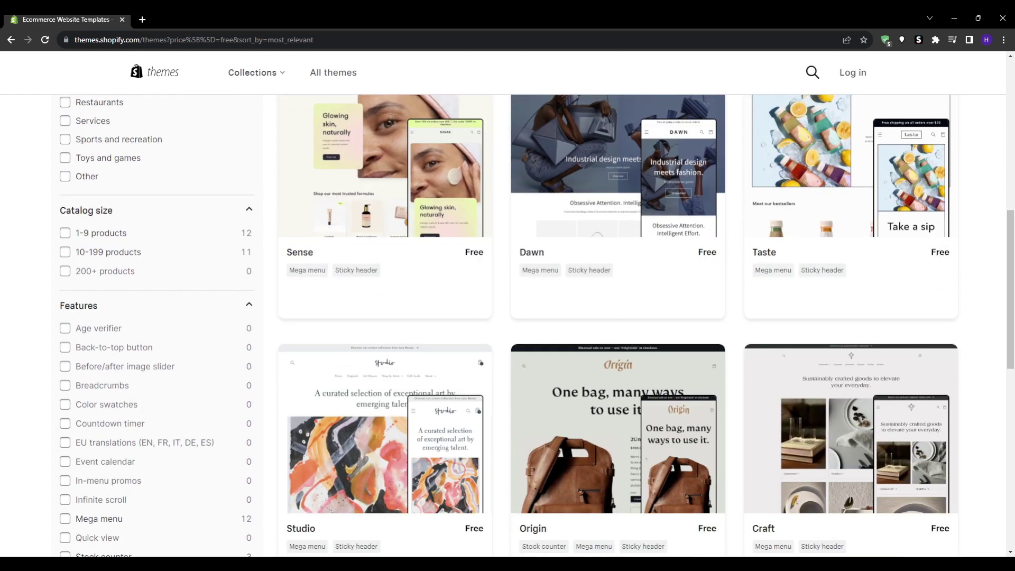
scroll(508, 318, down, 2)
scroll(507, 318, down, 1)
scroll(508, 317, down, 1)
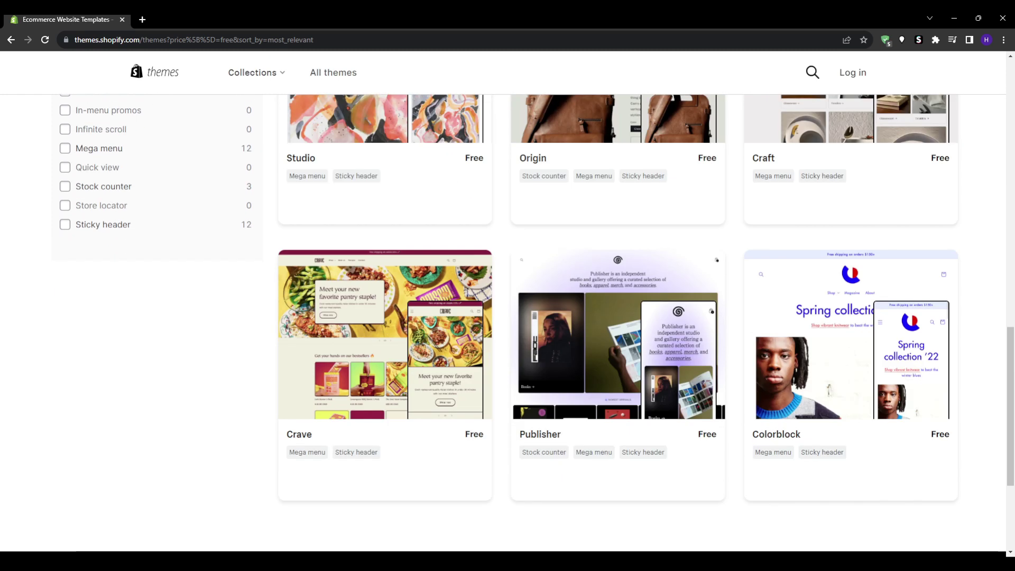
scroll(507, 317, down, 3)
scroll(508, 317, up, 5)
scroll(508, 317, up, 4)
scroll(507, 318, up, 3)
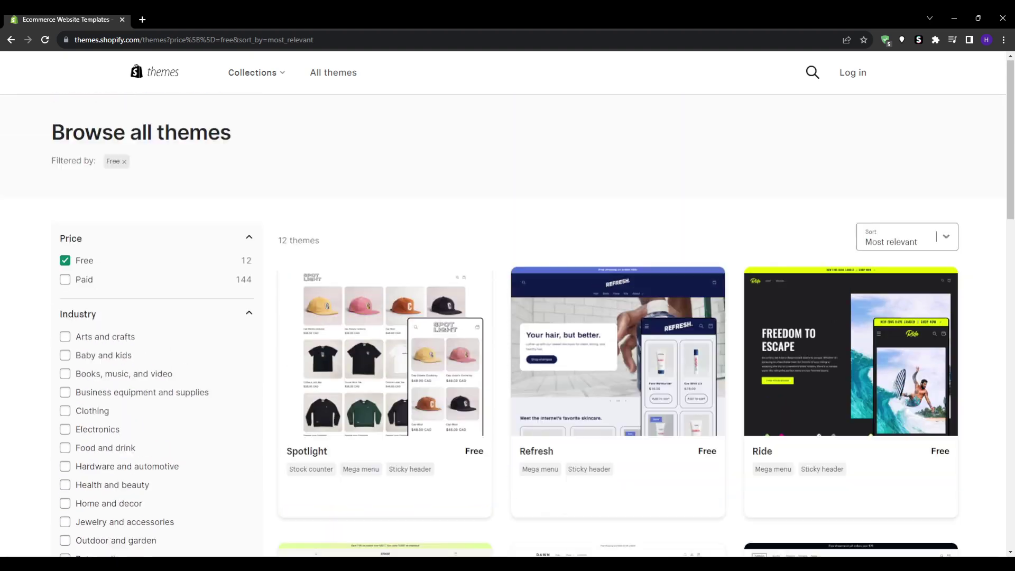
scroll(508, 317, down, 3)
scroll(508, 317, down, 1)
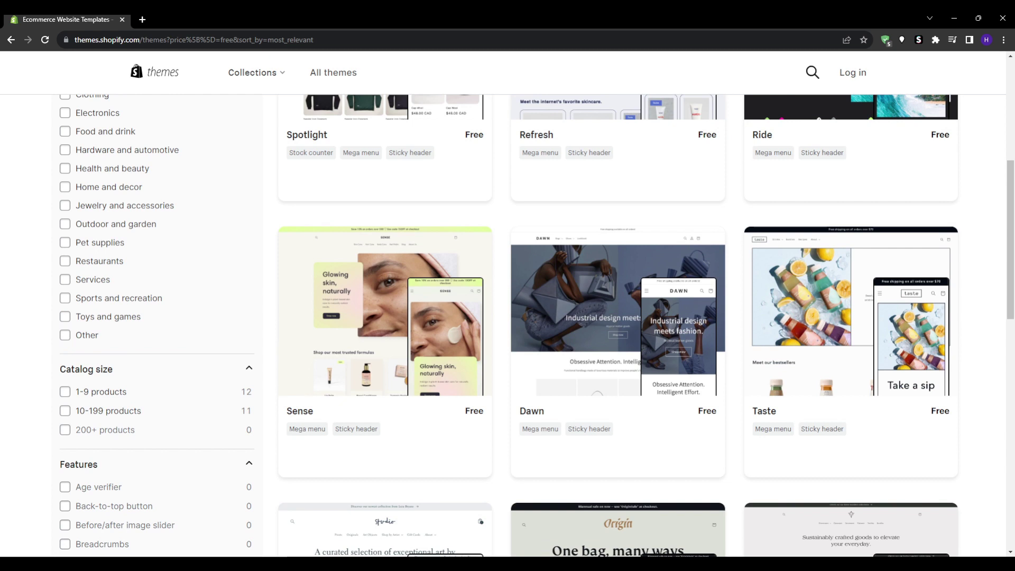
Step: Open the Sense theme page, highlight its title and Free price, then launch its demo store
click(385, 317)
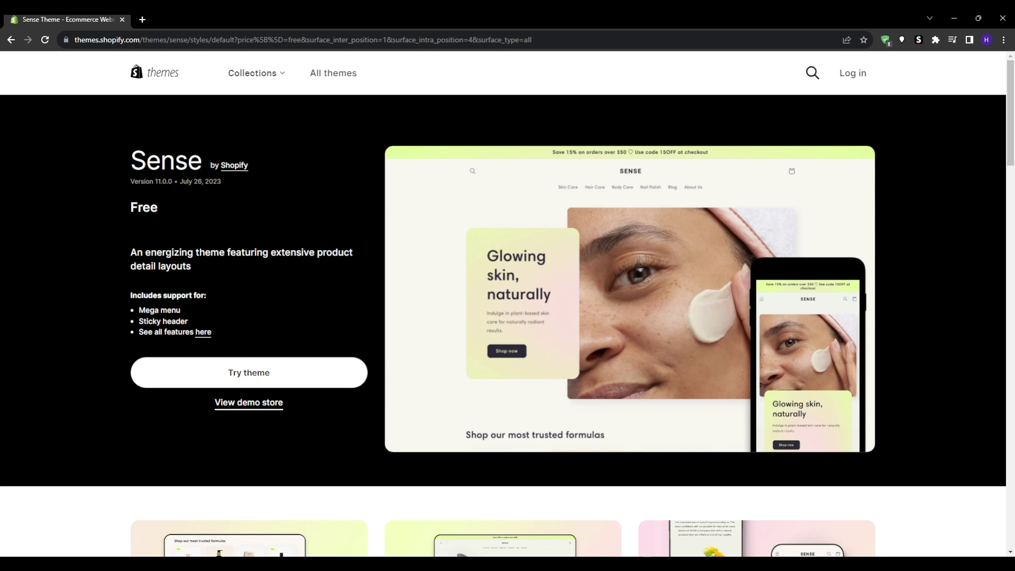
drag(131, 160, 249, 165)
click(262, 207)
double_click(145, 208)
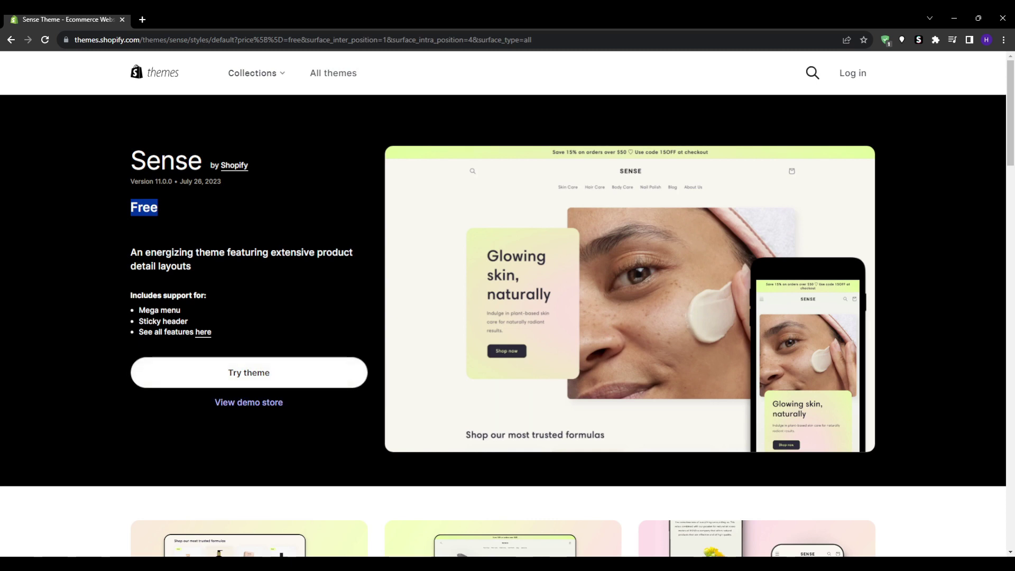
scroll(507, 318, down, 3)
scroll(508, 318, down, 4)
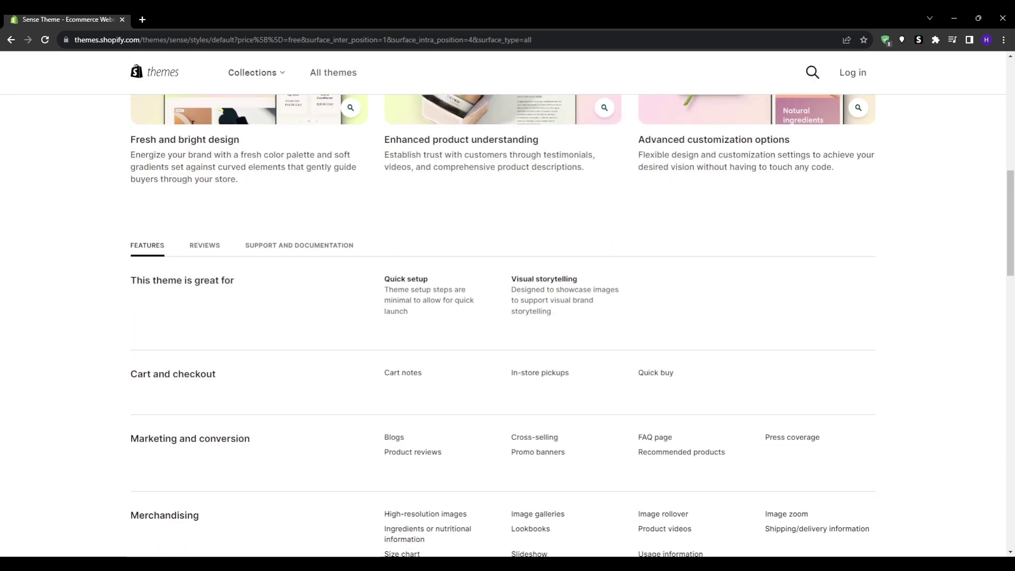
scroll(508, 317, down, 2)
scroll(508, 317, down, 3)
scroll(508, 317, down, 1)
scroll(507, 317, up, 5)
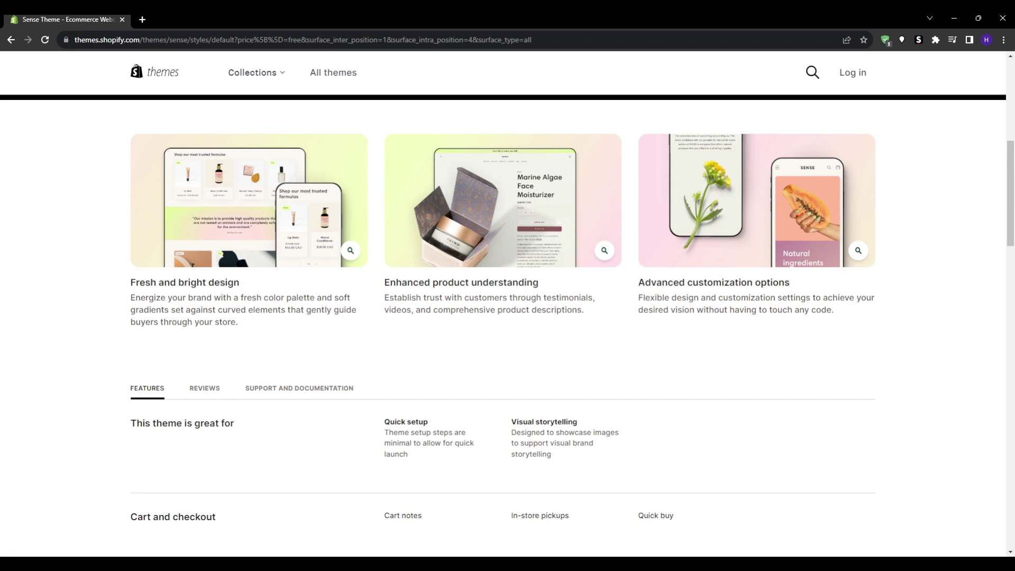
scroll(508, 317, up, 2)
scroll(508, 318, up, 2)
click(249, 191)
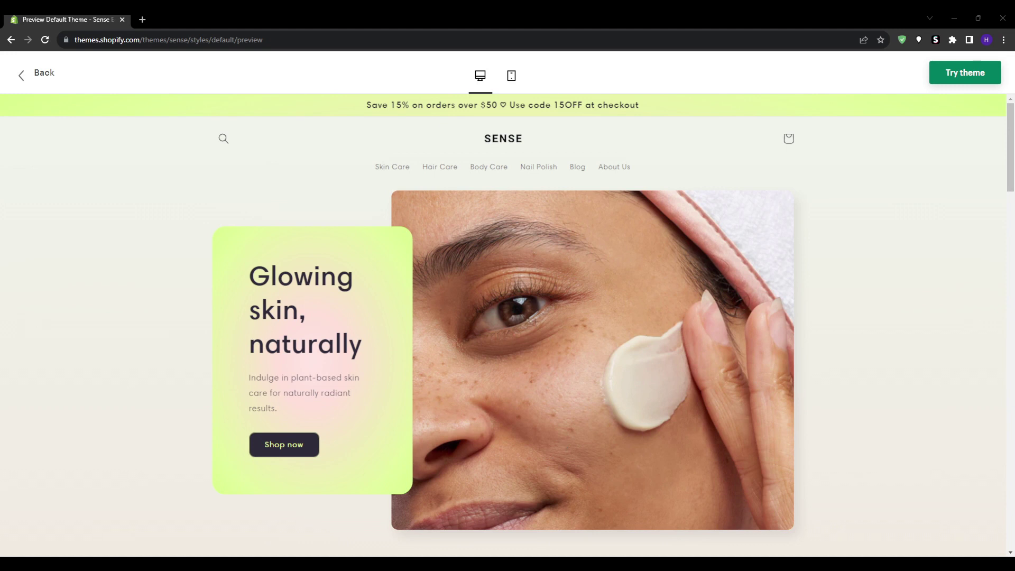
drag(251, 278, 357, 408)
click(378, 367)
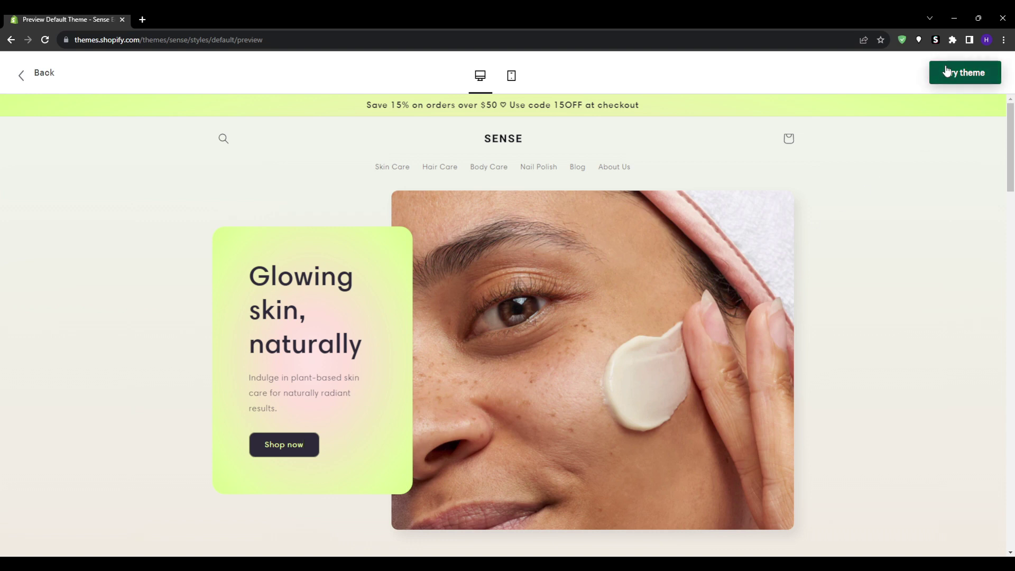
Step: Add Sense with Try theme, highlight Dawn as the current theme, and show the page templates list
click(966, 73)
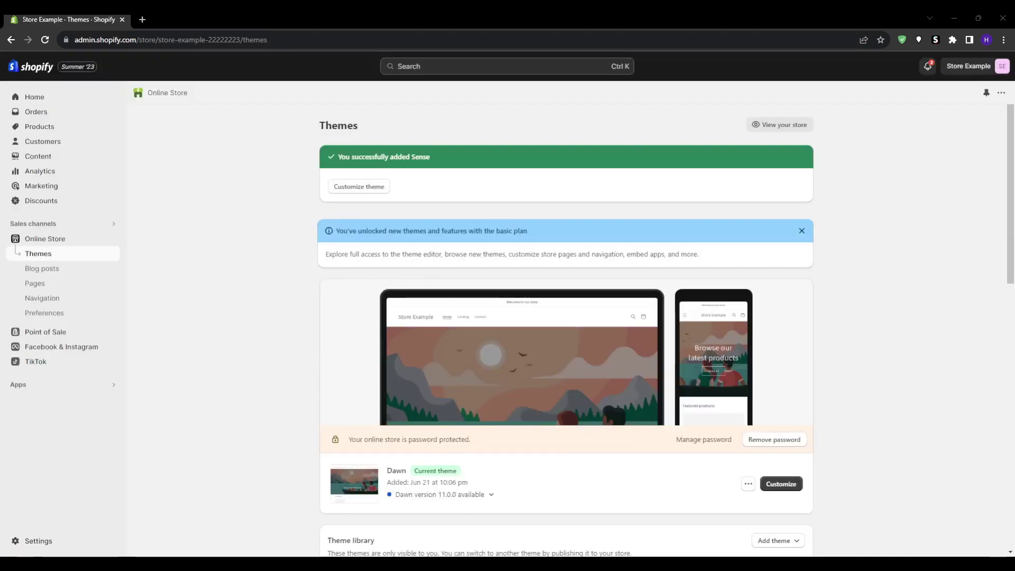
drag(383, 478, 394, 475)
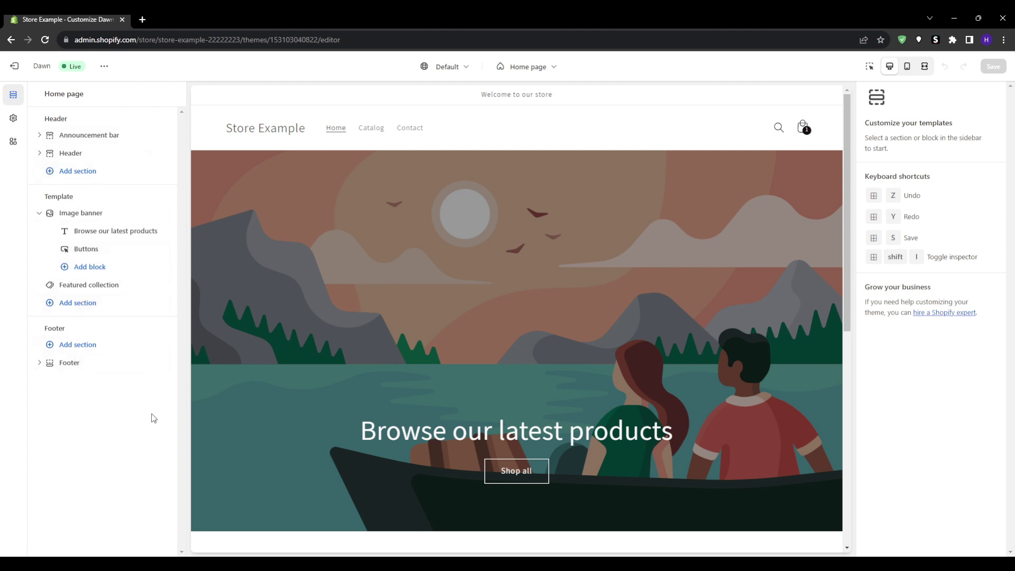
click(528, 67)
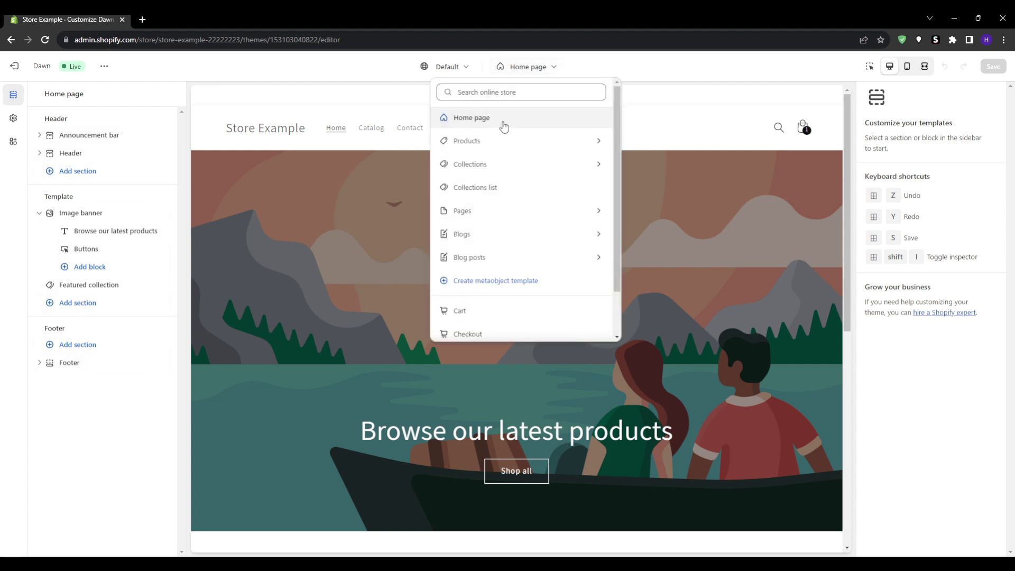
scroll(499, 199, down, 2)
scroll(502, 238, up, 2)
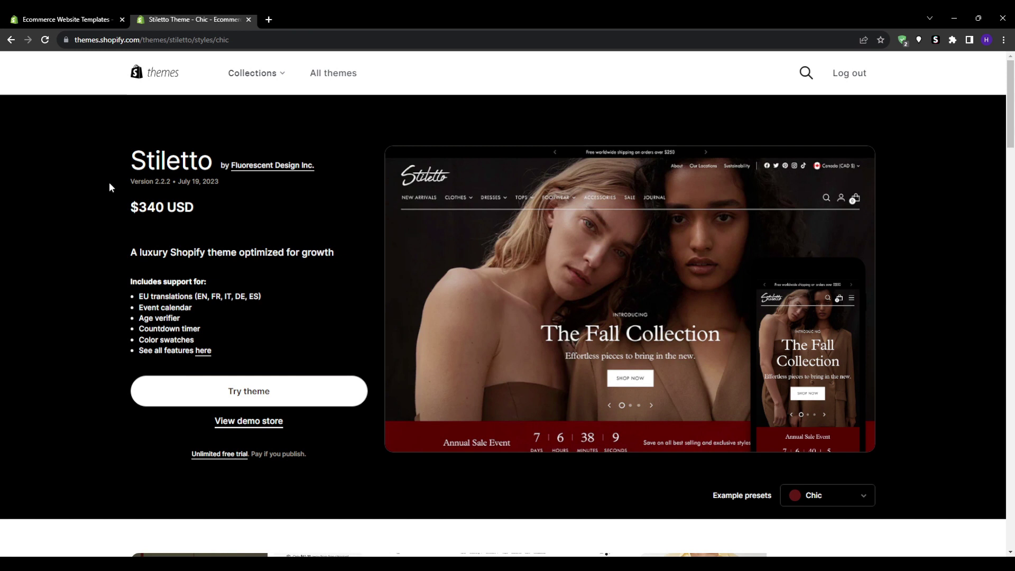
Step: Highlight the Stiletto title, then launch its Chic-style demo store preview
drag(130, 163, 213, 163)
click(103, 208)
click(246, 421)
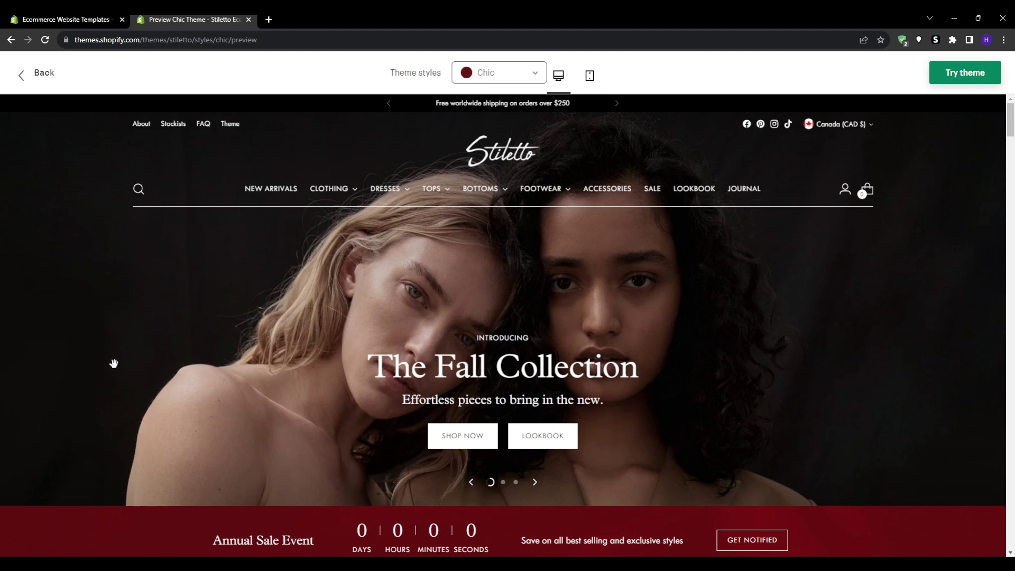
scroll(113, 364, down, 5)
scroll(63, 354, down, 3)
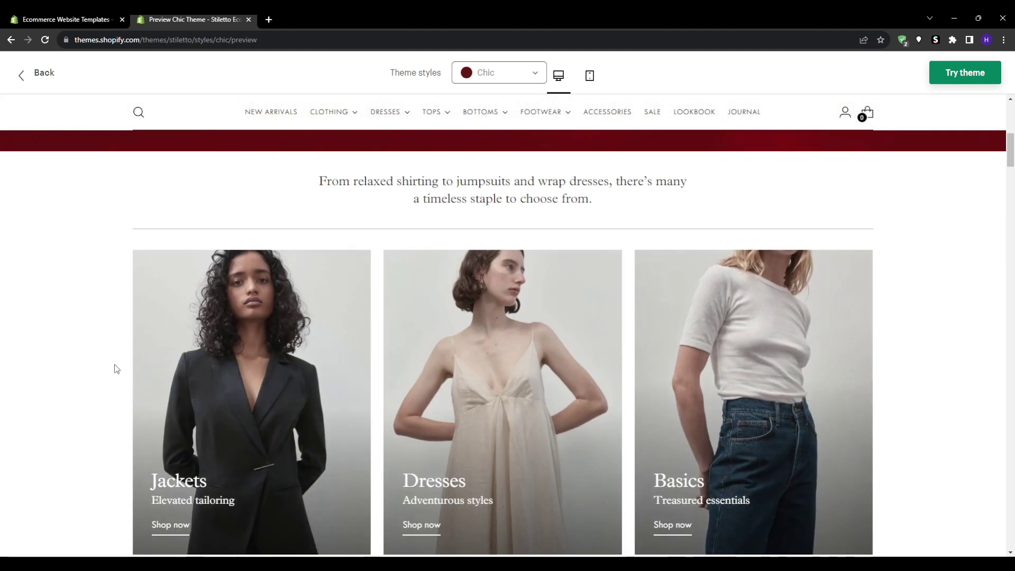
scroll(62, 354, down, 5)
scroll(62, 354, down, 1)
scroll(56, 353, up, 3)
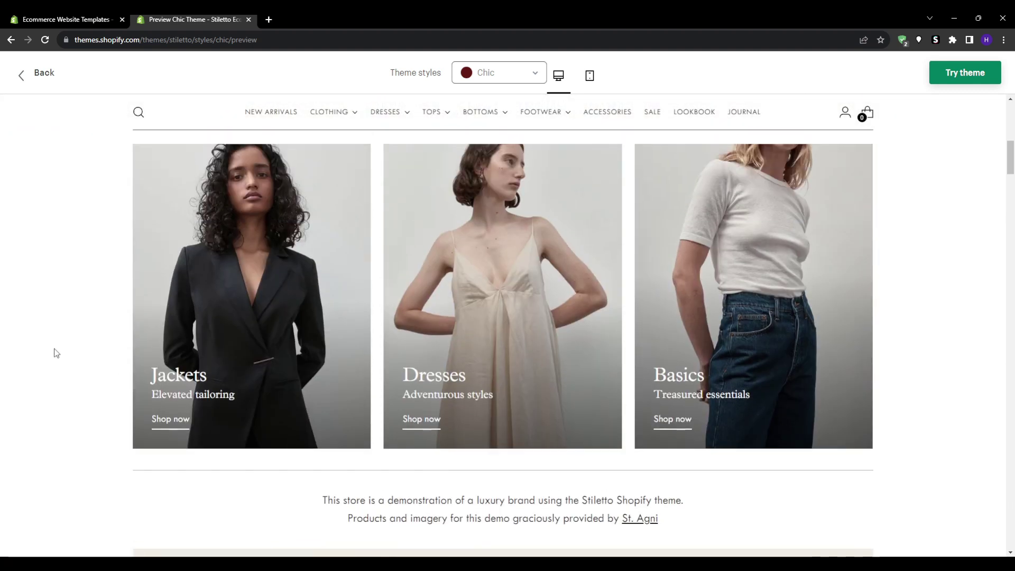
scroll(56, 354, up, 1)
scroll(56, 354, down, 3)
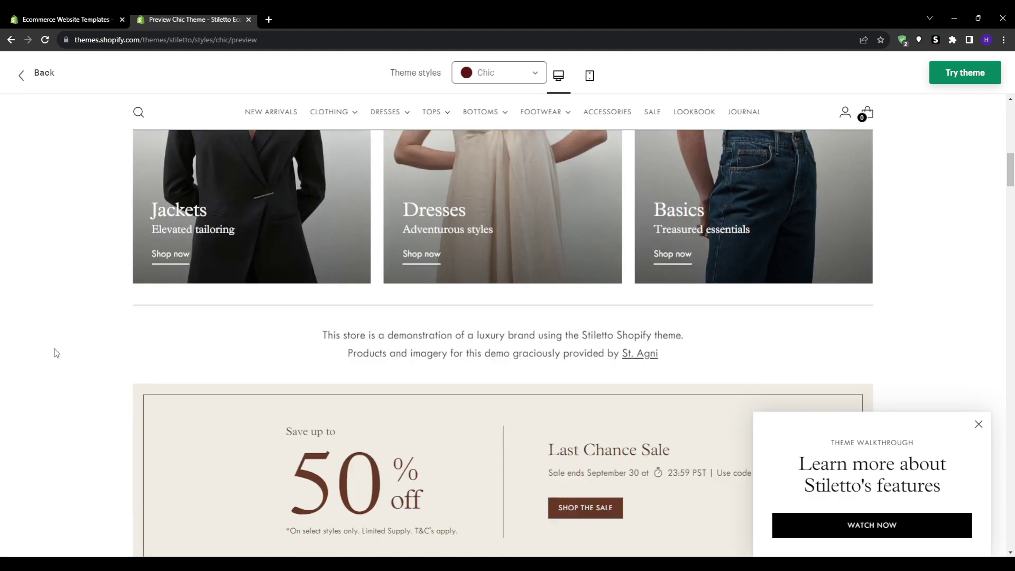
scroll(56, 354, down, 2)
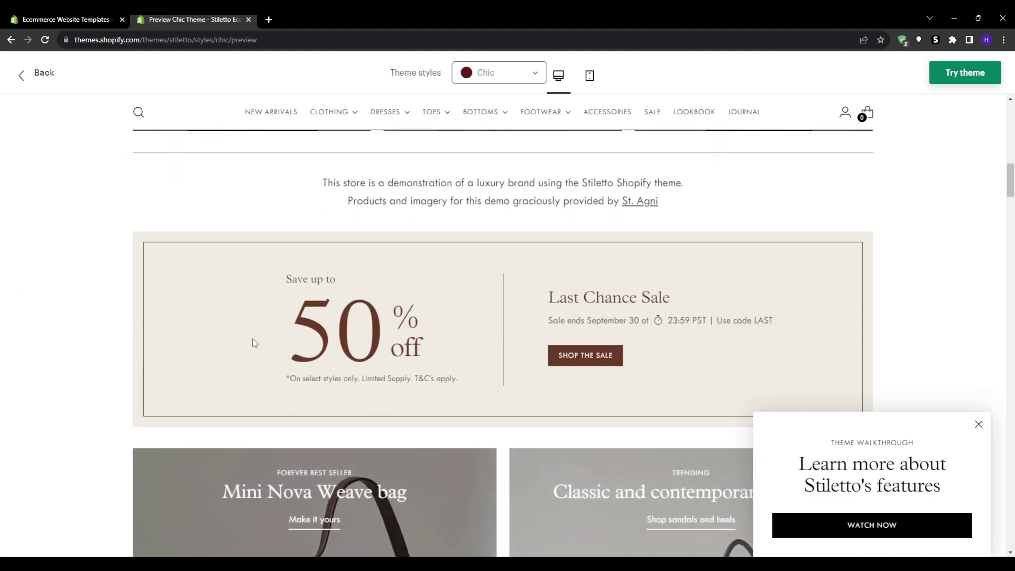
Step: Highlight the Stiletto sale banner text, then close the Theme walkthrough popup
drag(427, 326, 789, 300)
click(806, 313)
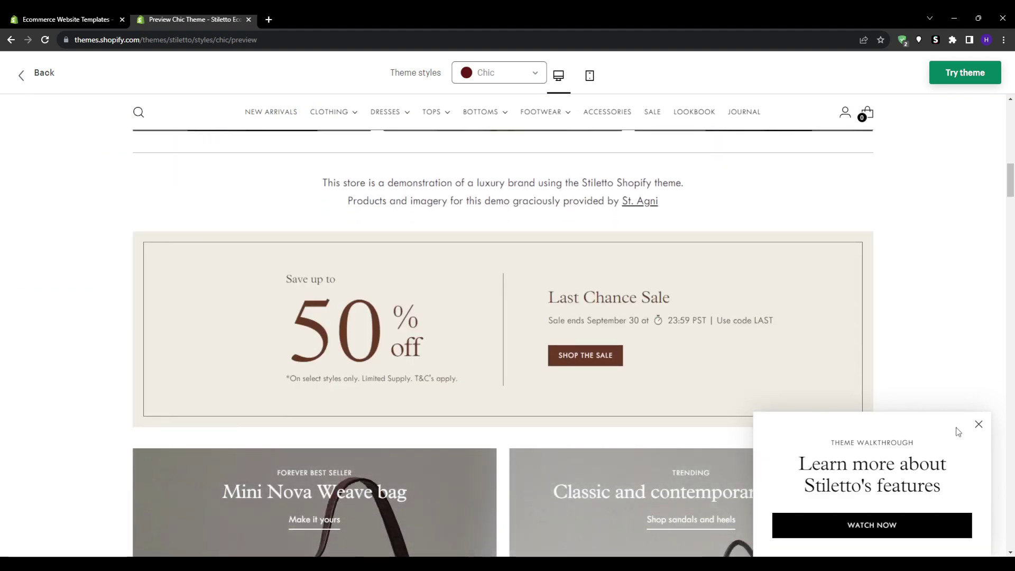
click(979, 424)
scroll(908, 357, down, 5)
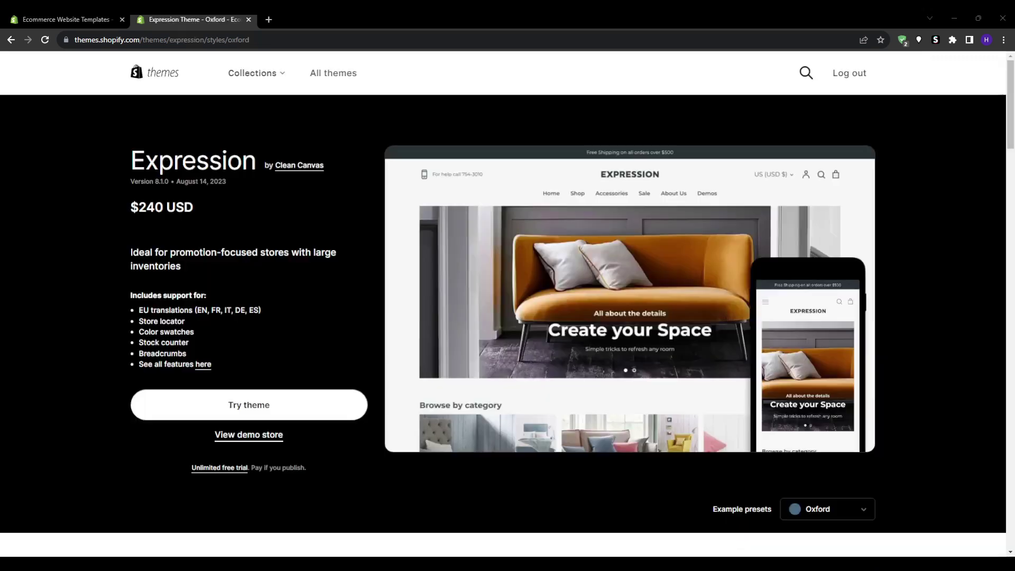
Step: Highlight the Expression price and theme name, then launch the Expression demo store preview
drag(198, 211, 146, 208)
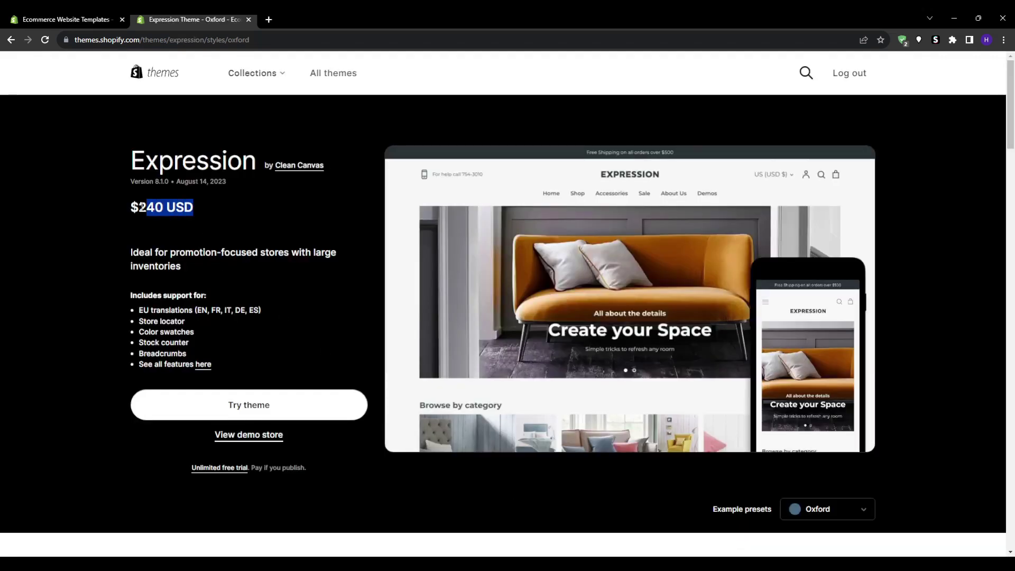
click(135, 208)
double_click(135, 161)
click(97, 272)
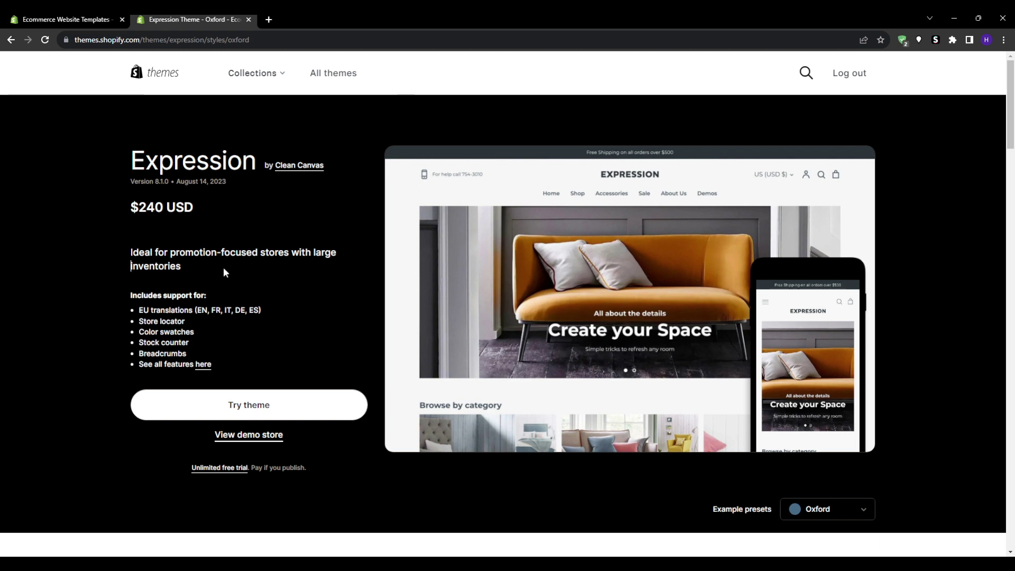
click(260, 436)
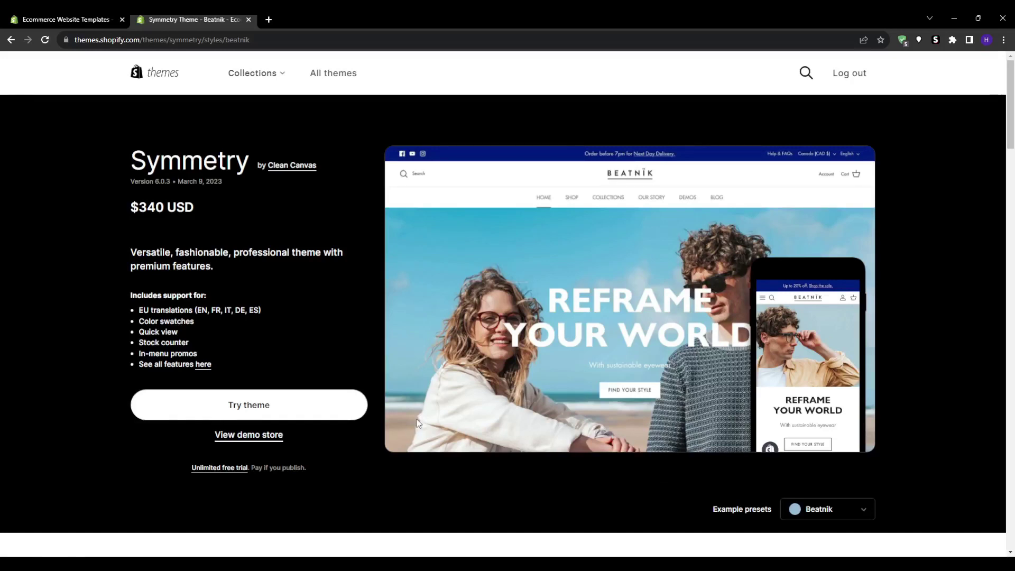
Step: Highlight the Symmetry theme name and its $340 USD price
double_click(205, 161)
click(137, 189)
drag(130, 207, 182, 207)
click(208, 206)
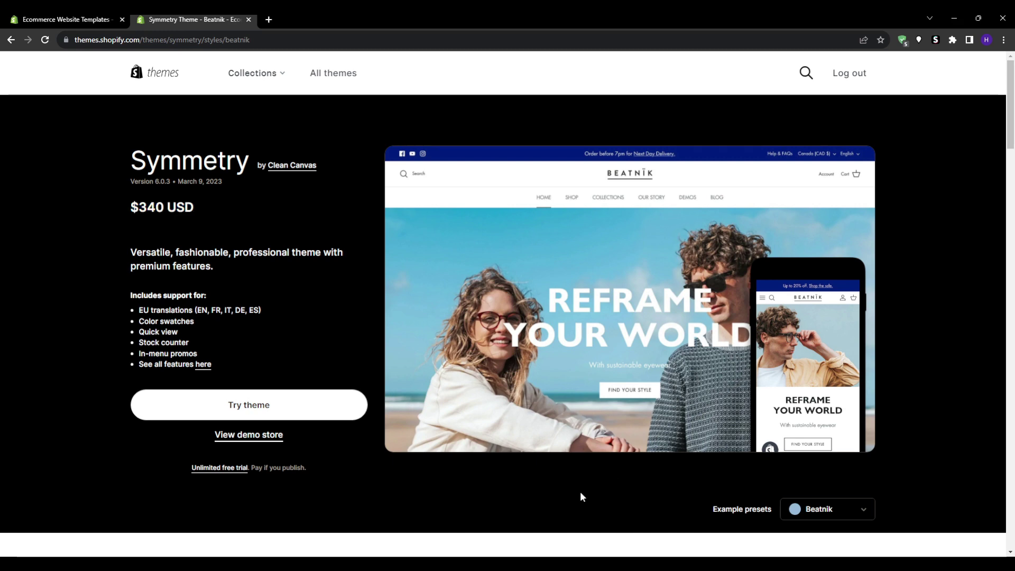
Step: Launch Symmetry's demo preview, check its style presets keeping Beatnik, then go to Prestige
click(234, 438)
scroll(103, 429, down, 3)
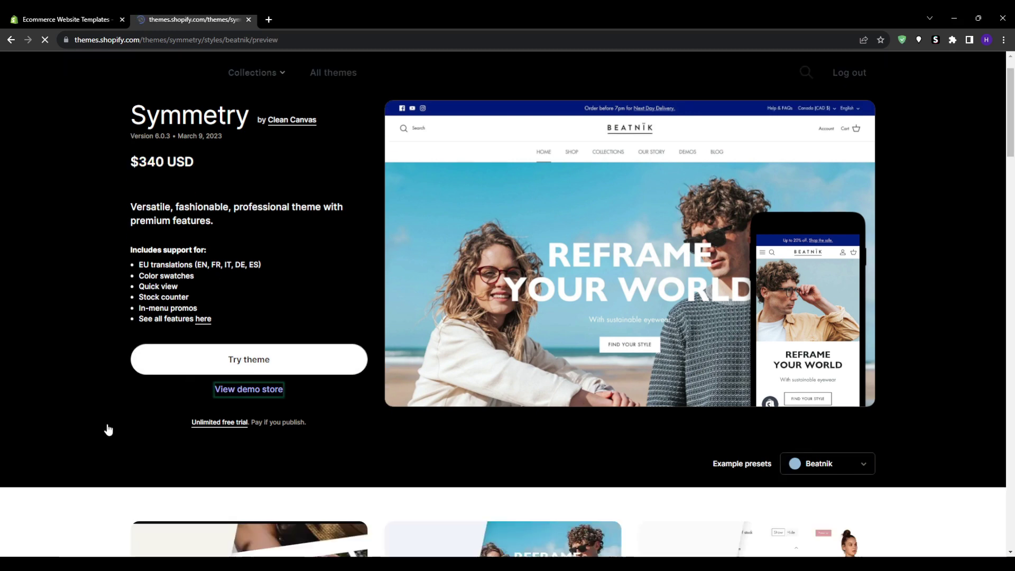
scroll(104, 428, down, 3)
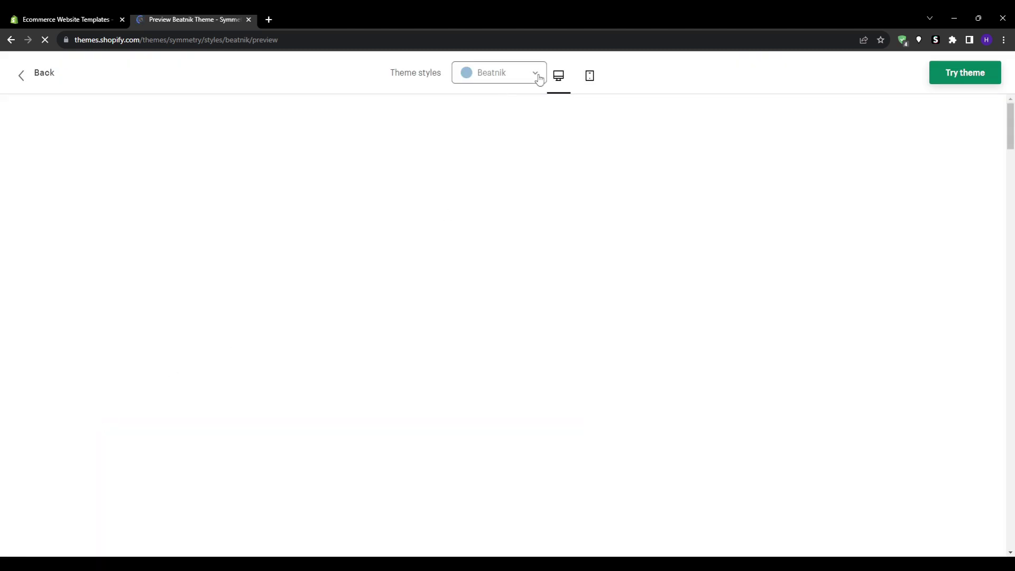
click(537, 74)
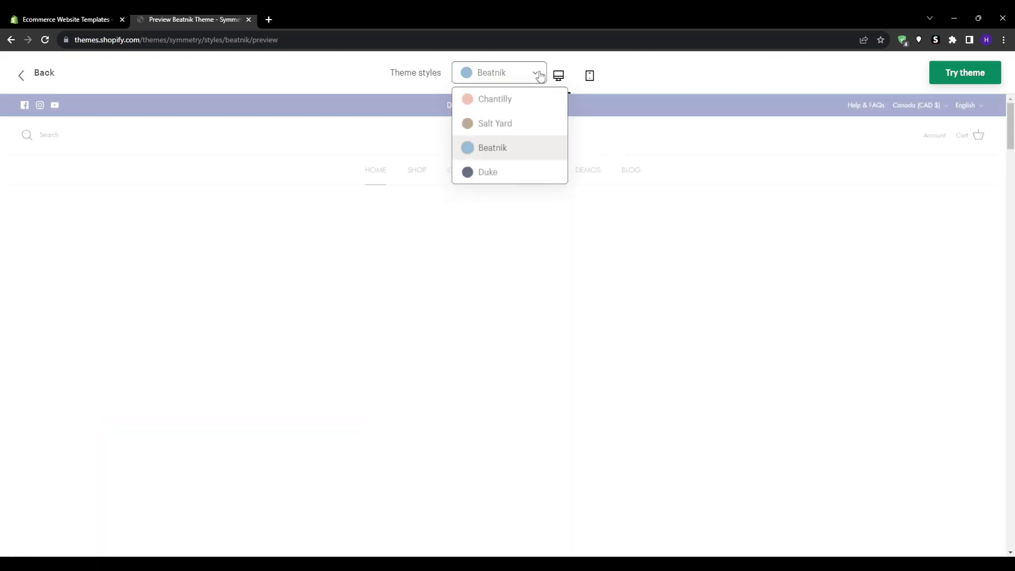
click(538, 74)
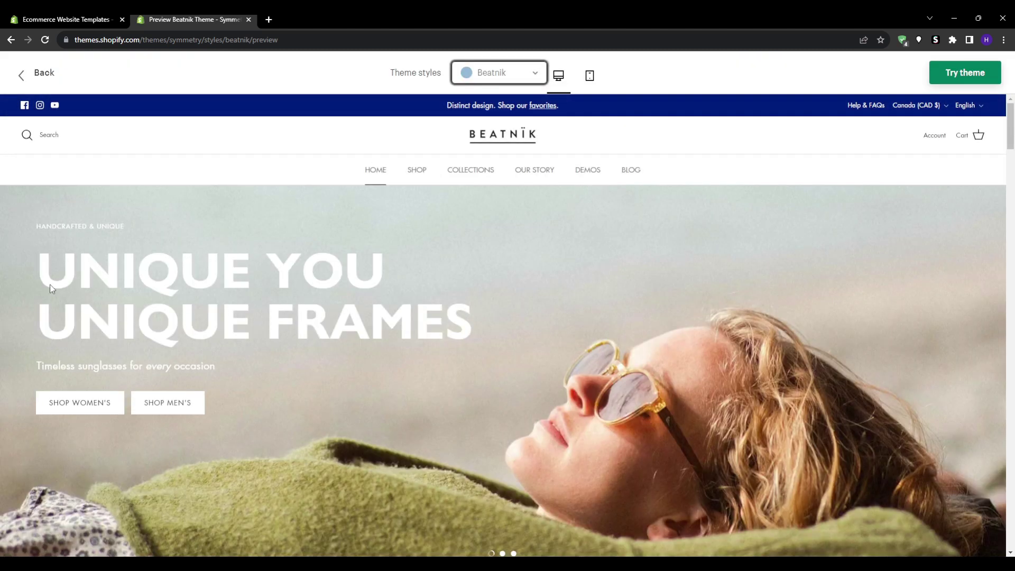
click(51, 285)
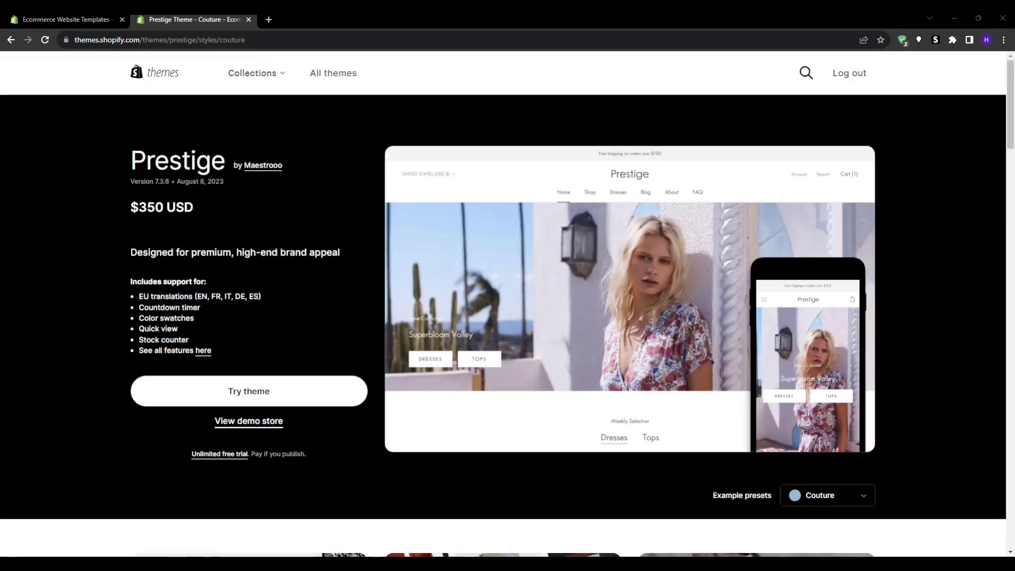
Step: Highlight the Prestige name and $350 USD price, then launch its Couture demo preview
double_click(155, 165)
click(55, 207)
drag(129, 207, 177, 207)
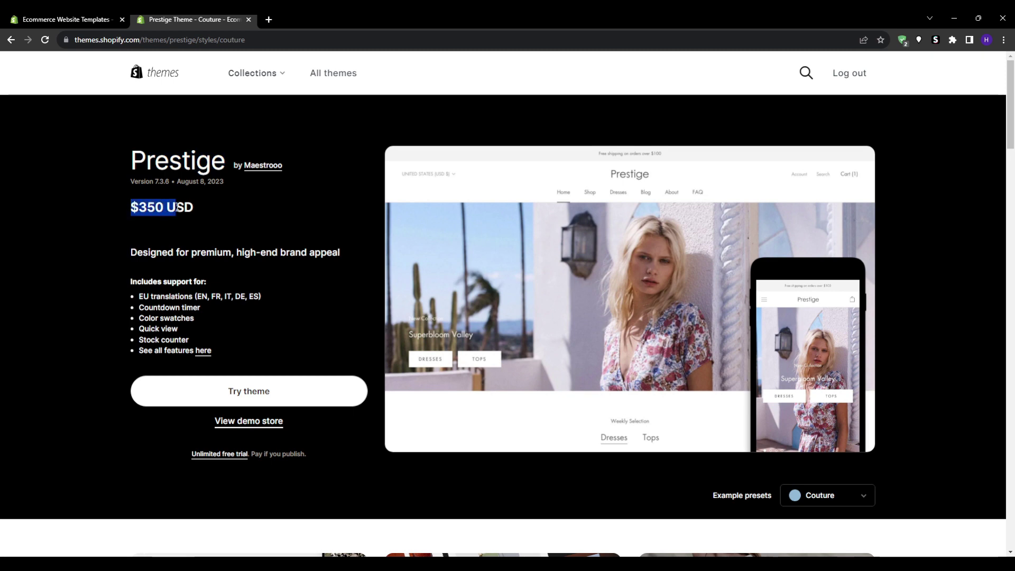
click(265, 241)
scroll(348, 250, down, 1)
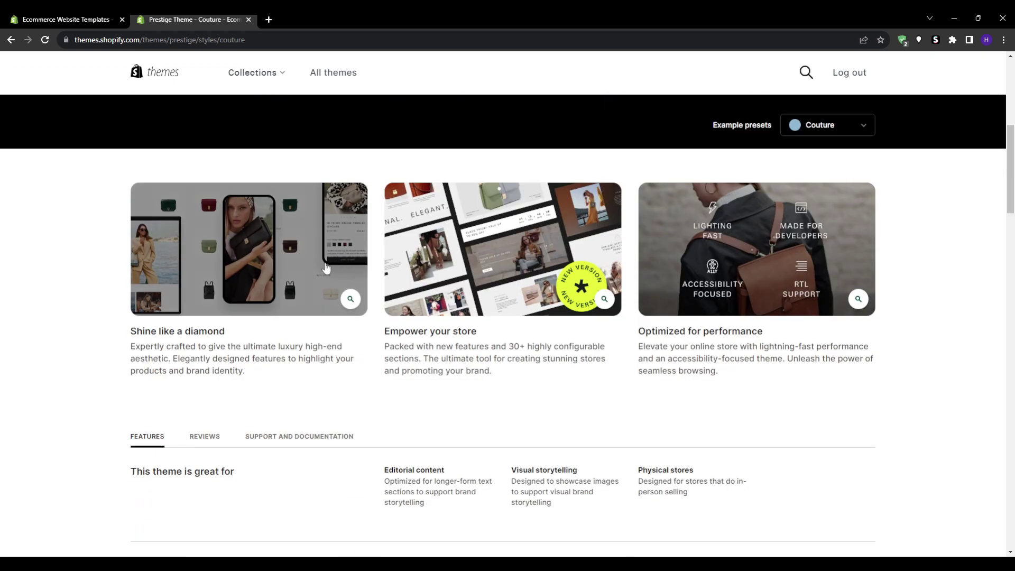
scroll(326, 268, up, 5)
click(249, 315)
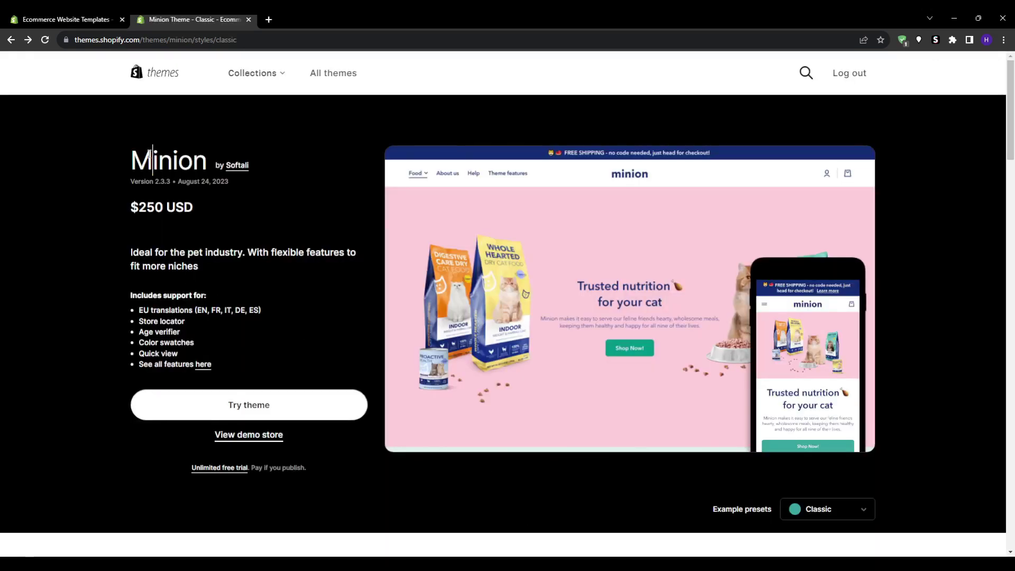
Step: Highlight Minion's $250 USD price, launch its demo preview, and peek at its style presets
drag(119, 208, 196, 208)
click(249, 435)
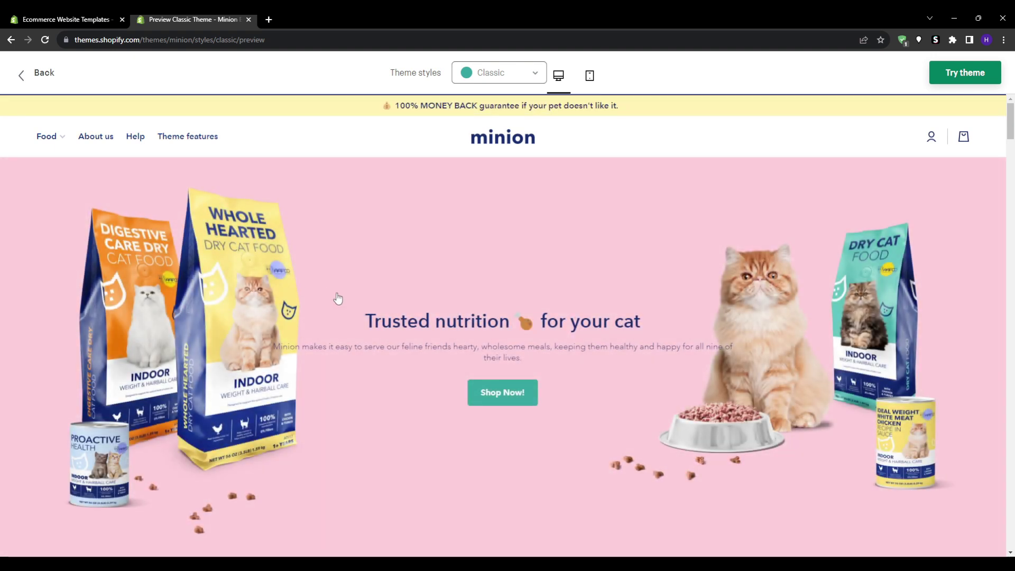
scroll(631, 316, down, 3)
scroll(627, 317, down, 5)
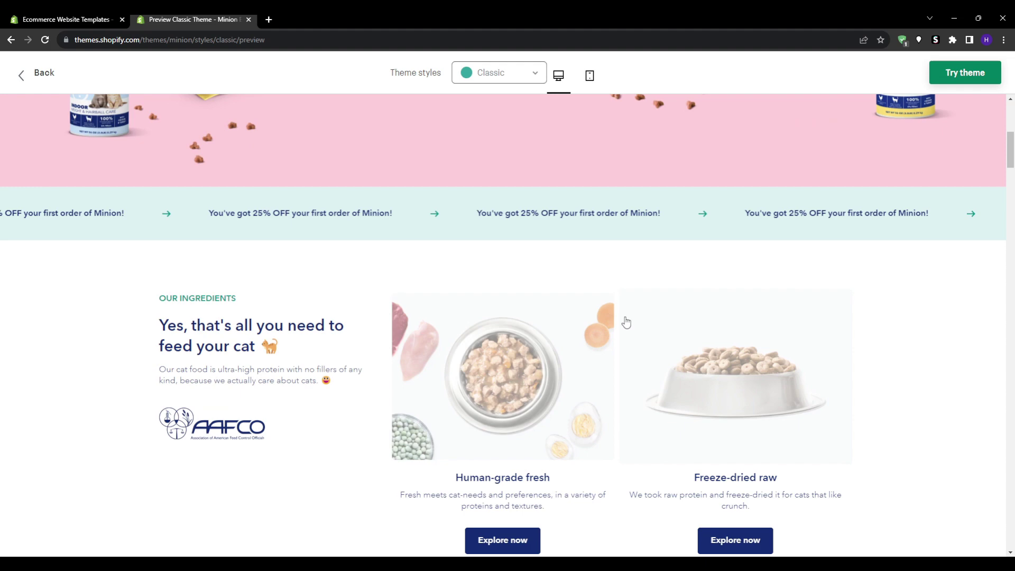
scroll(627, 317, down, 3)
scroll(625, 319, down, 3)
scroll(625, 320, up, 3)
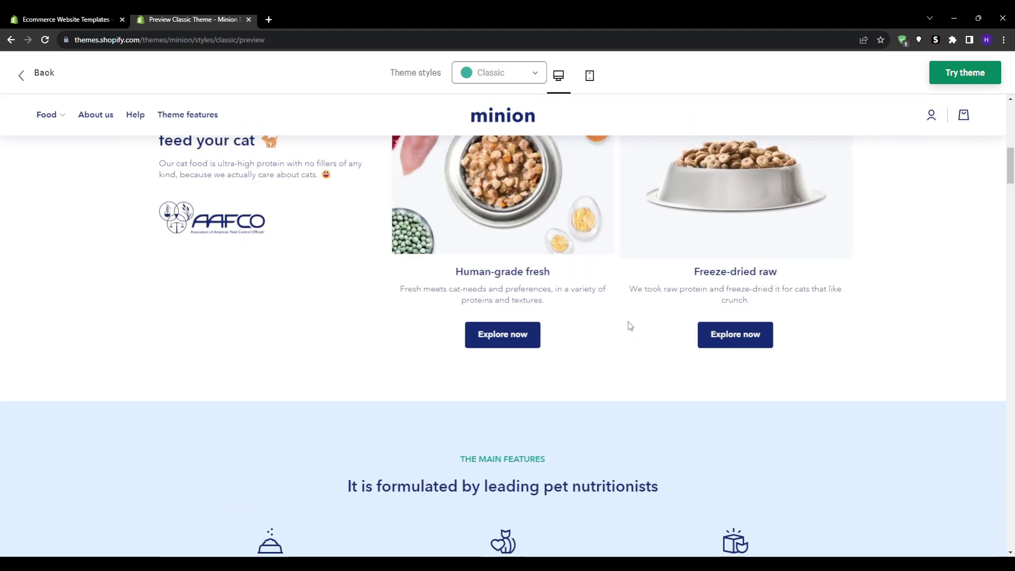
scroll(628, 321, up, 3)
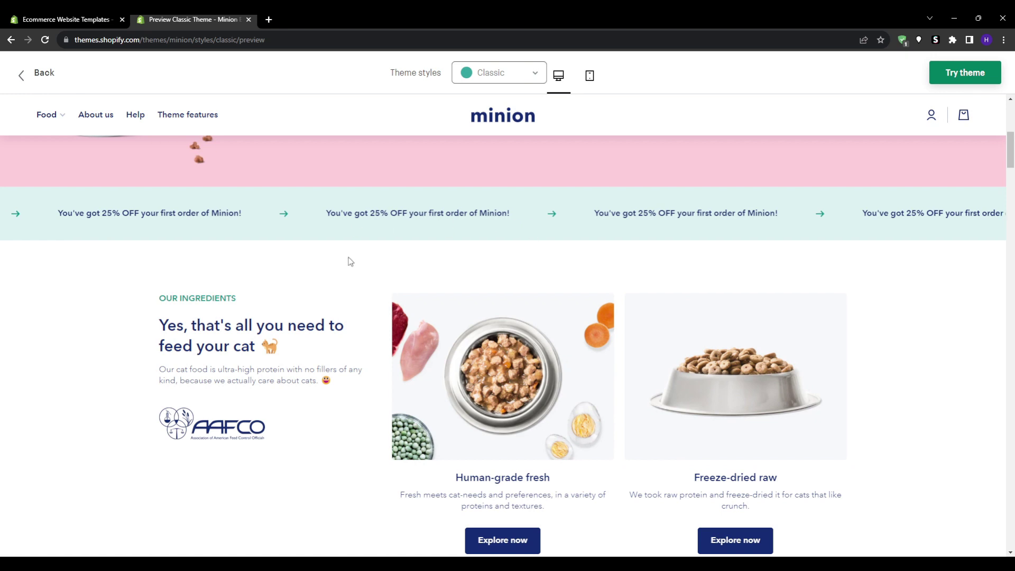
scroll(348, 261, up, 3)
scroll(341, 261, up, 5)
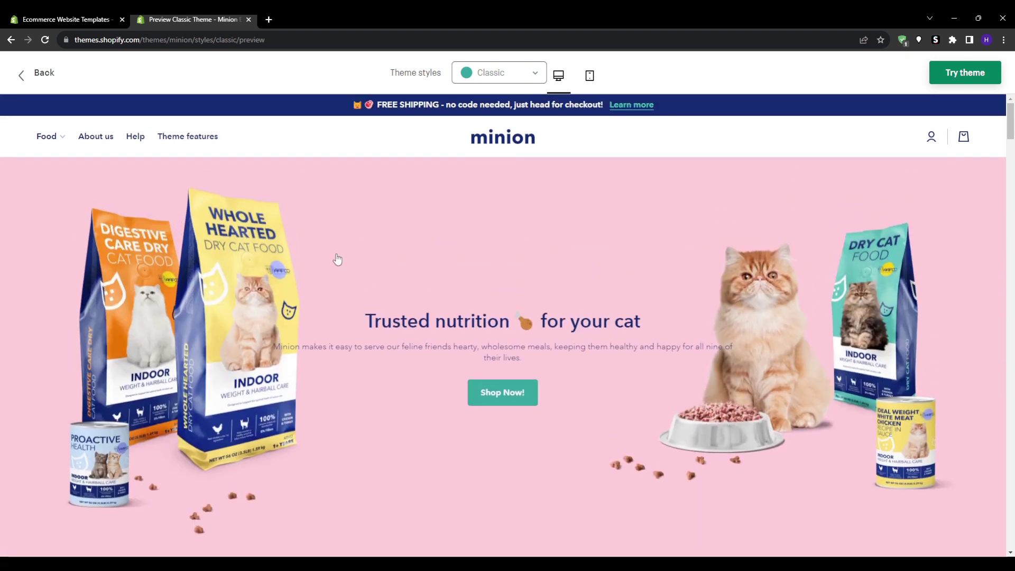
click(524, 73)
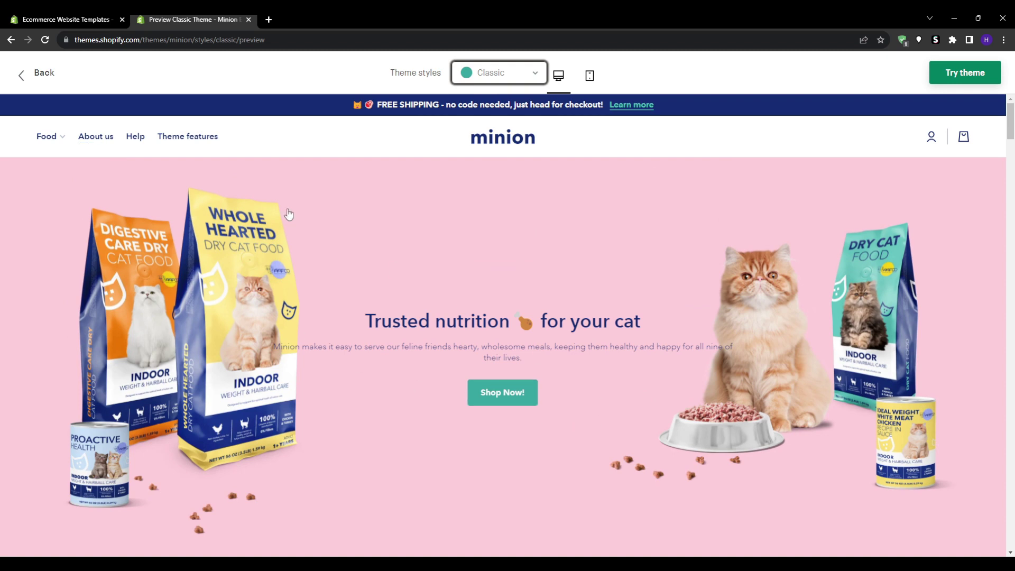
scroll(289, 214, down, 5)
scroll(289, 214, up, 4)
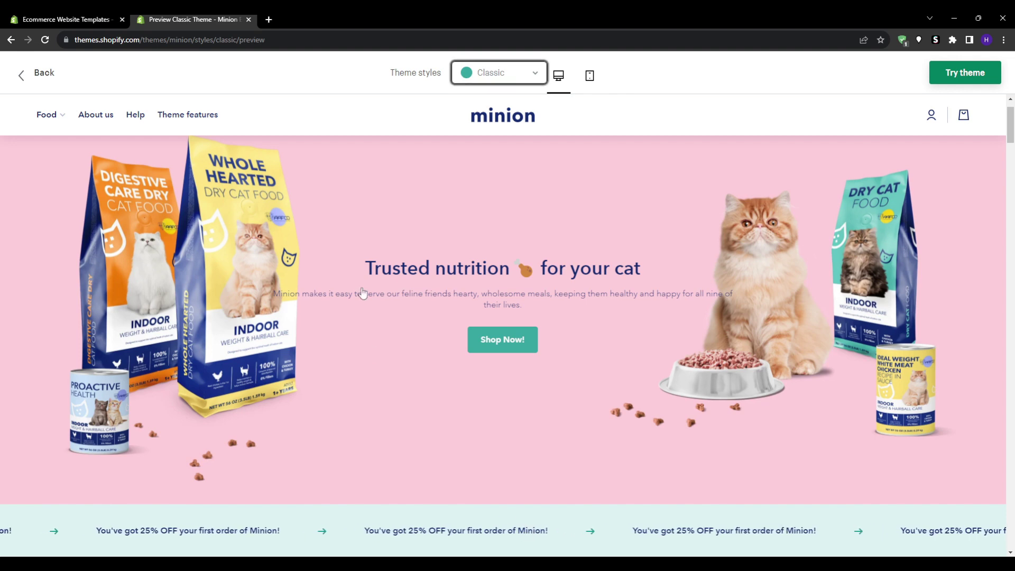
scroll(318, 190, down, 3)
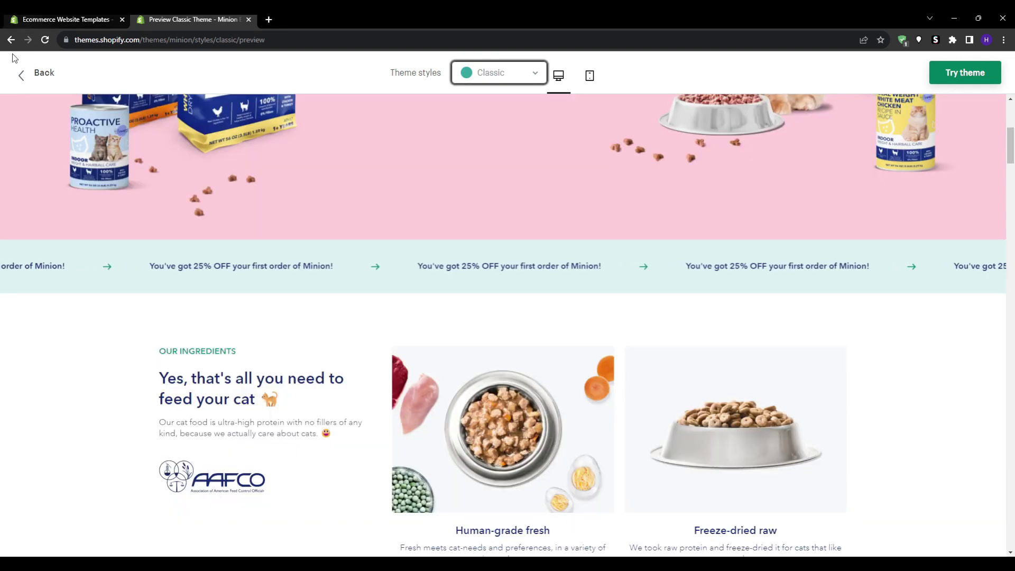
Step: Return to the Minion page, scroll its features and stores, then open Spotlight's page
click(11, 40)
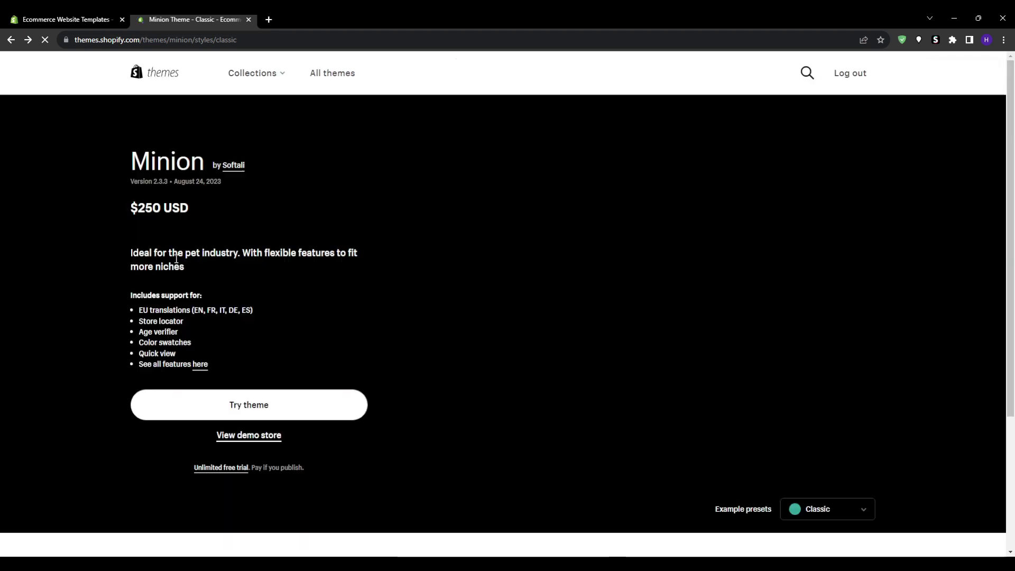
scroll(140, 266, down, 5)
scroll(82, 262, down, 4)
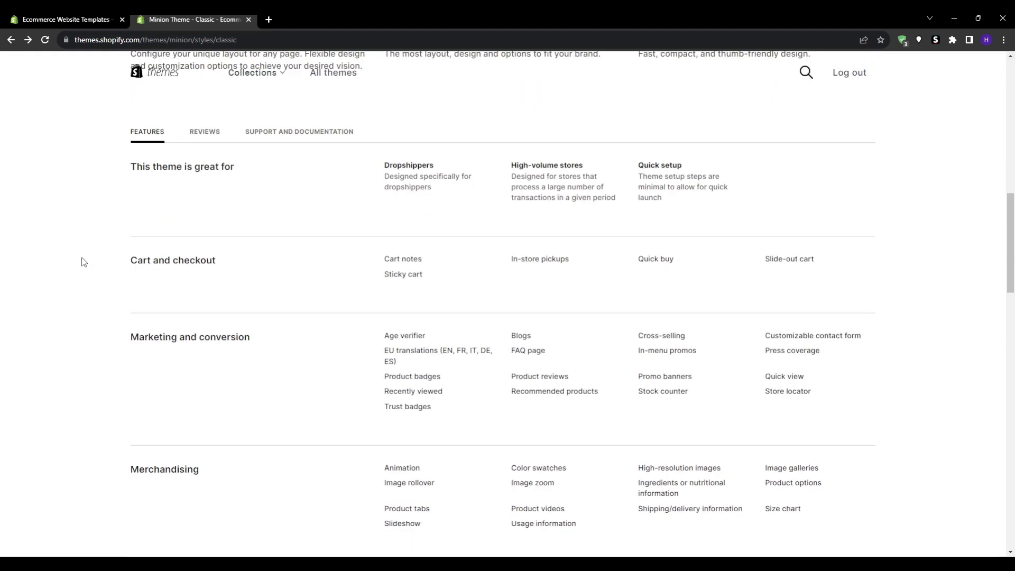
scroll(82, 262, up, 3)
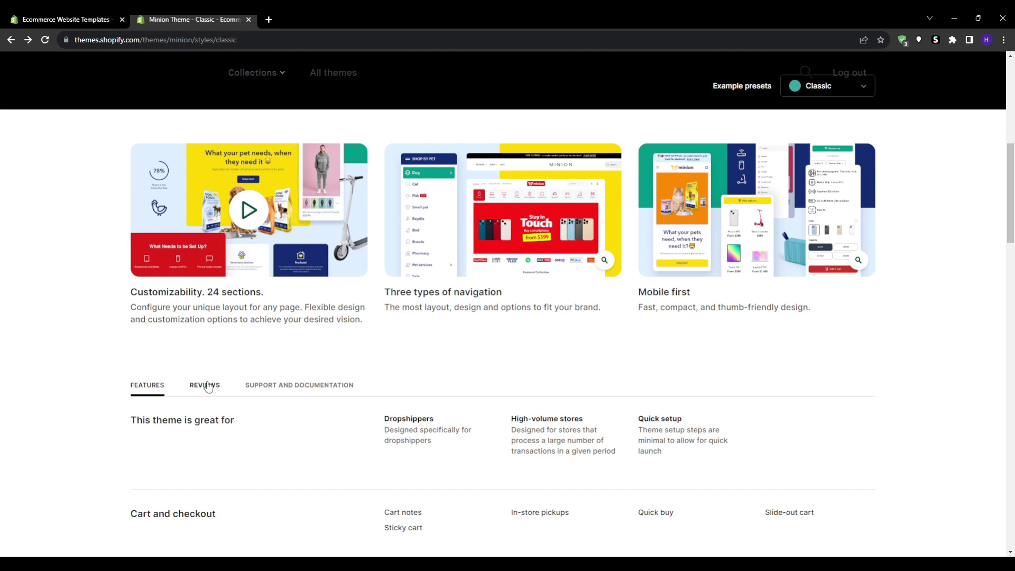
scroll(104, 366, down, 5)
scroll(104, 366, down, 4)
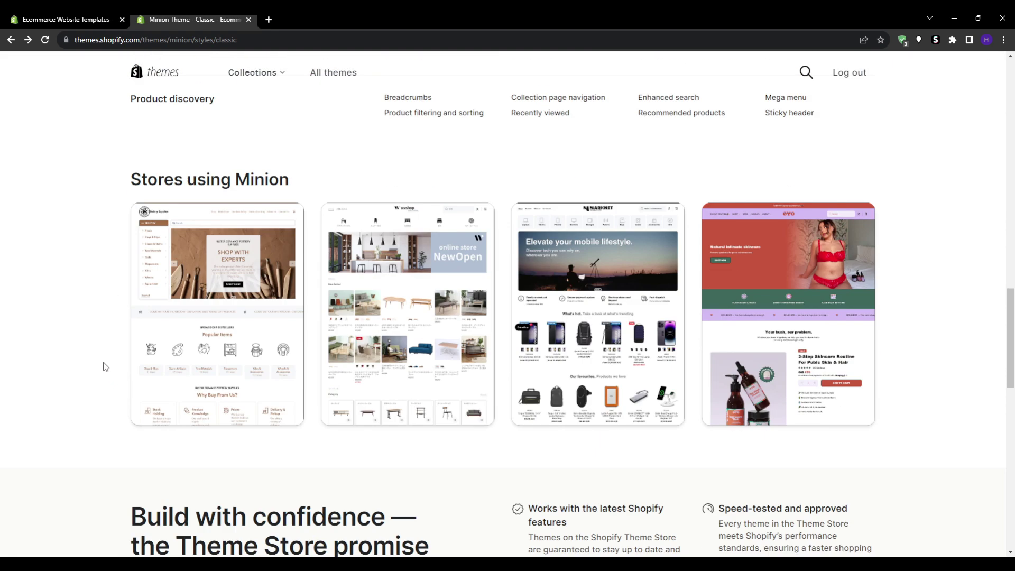
scroll(77, 382, down, 2)
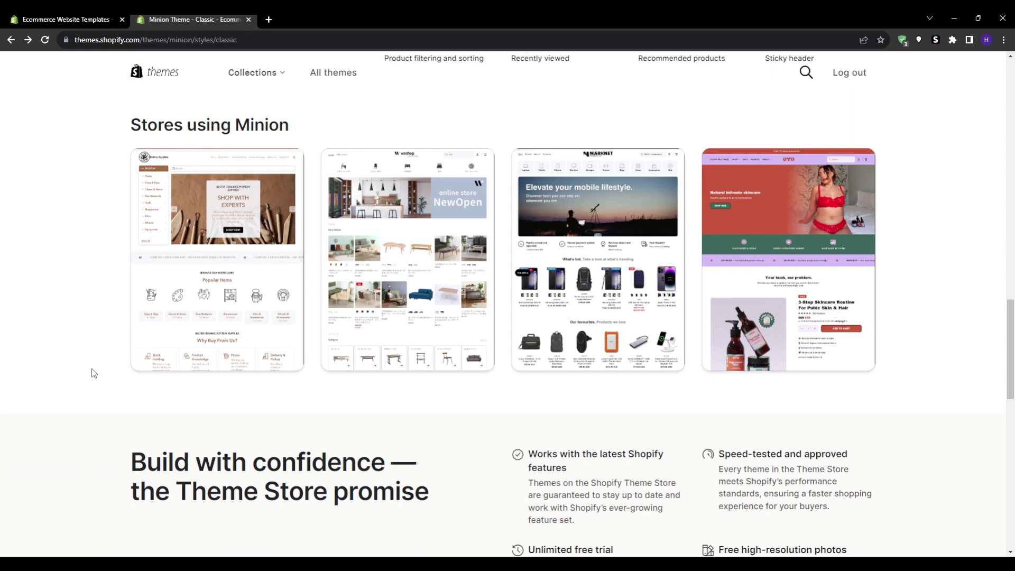
scroll(92, 374, down, 5)
scroll(92, 374, down, 2)
scroll(92, 374, down, 3)
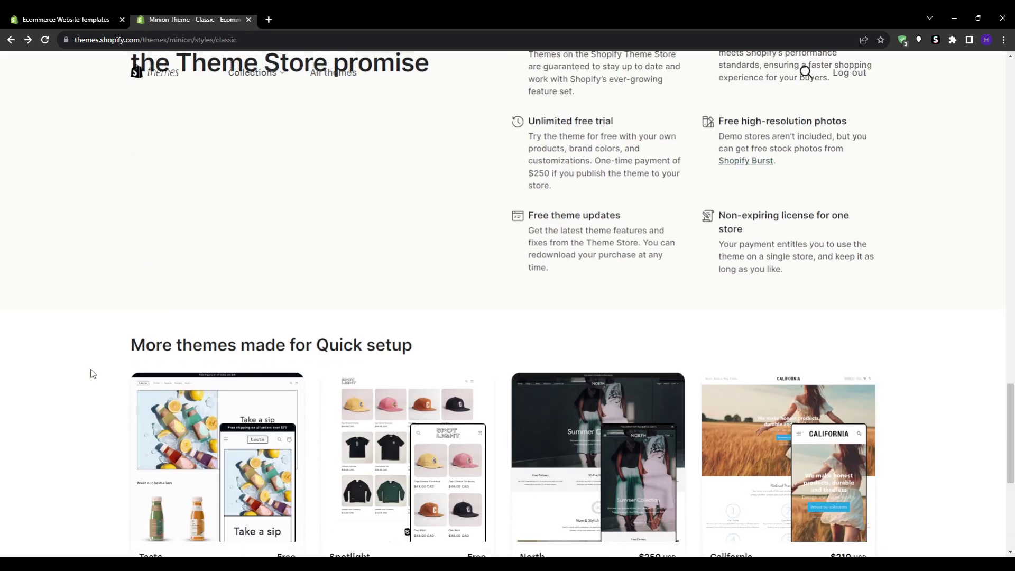
scroll(92, 374, down, 2)
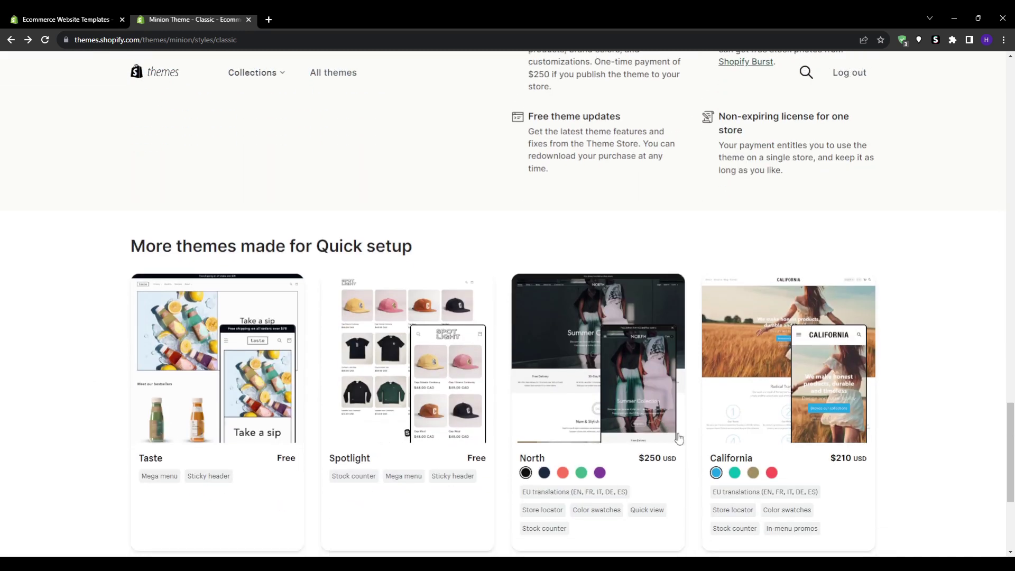
click(413, 394)
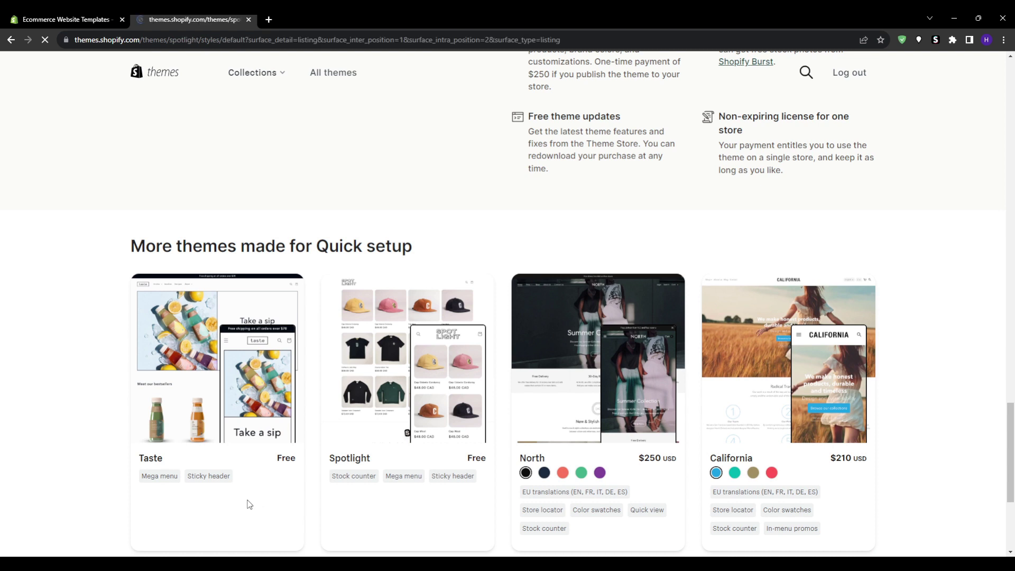